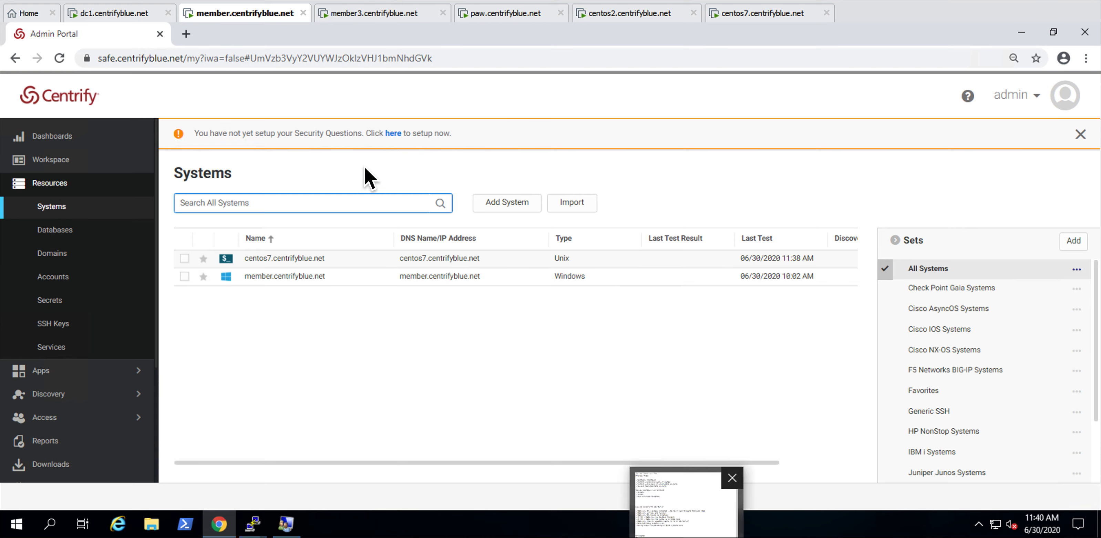
pyautogui.moveTo(359, 207); pyautogui.dragTo(315, 254)
pyautogui.moveTo(367, 363); pyautogui.dragTo(320, 301)
pyautogui.press('Escape')
# Step: From the resource accounts, log in to centos7 with the stored linuxshared account through Centrify Remote Access Kit, and close the session
pyautogui.click(83, 277)
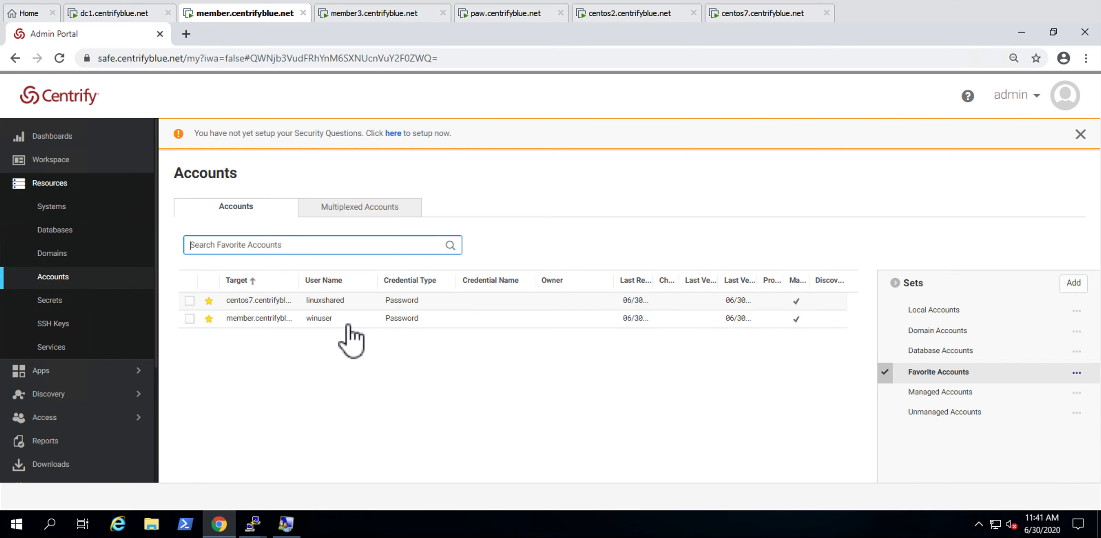
pyautogui.rightClick(359, 304)
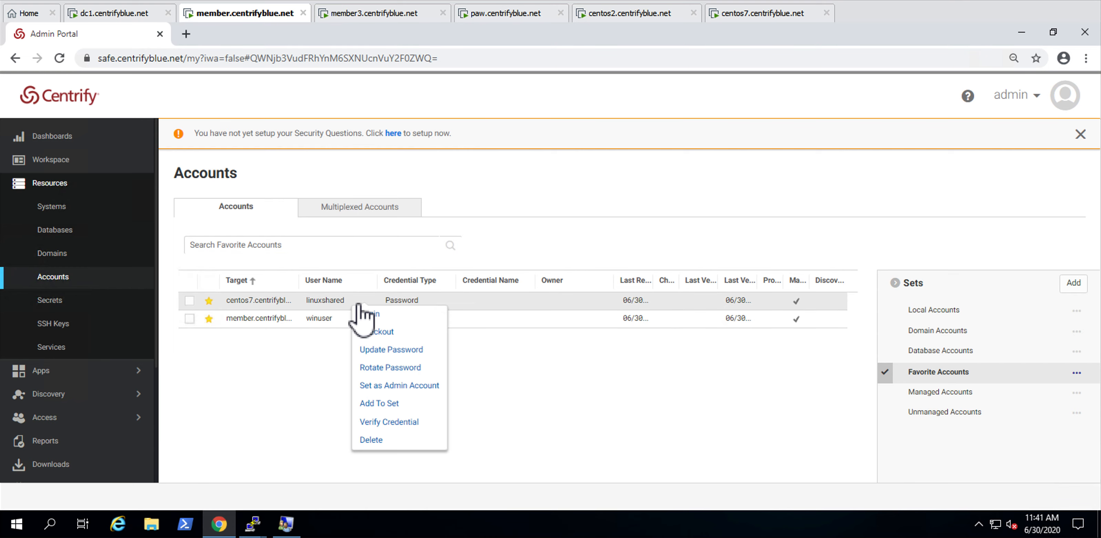
pyautogui.click(375, 318)
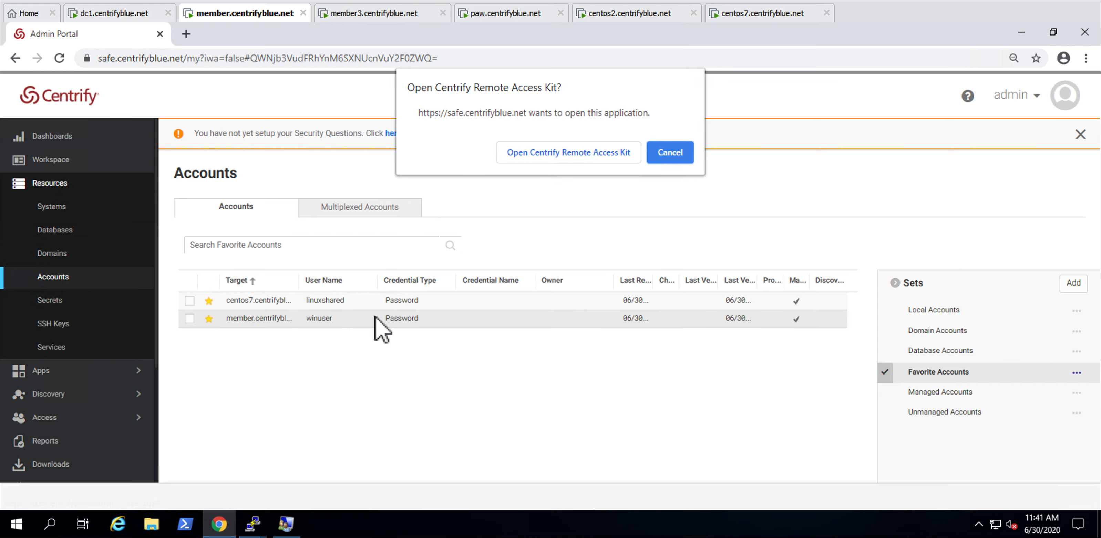
pyautogui.click(527, 152)
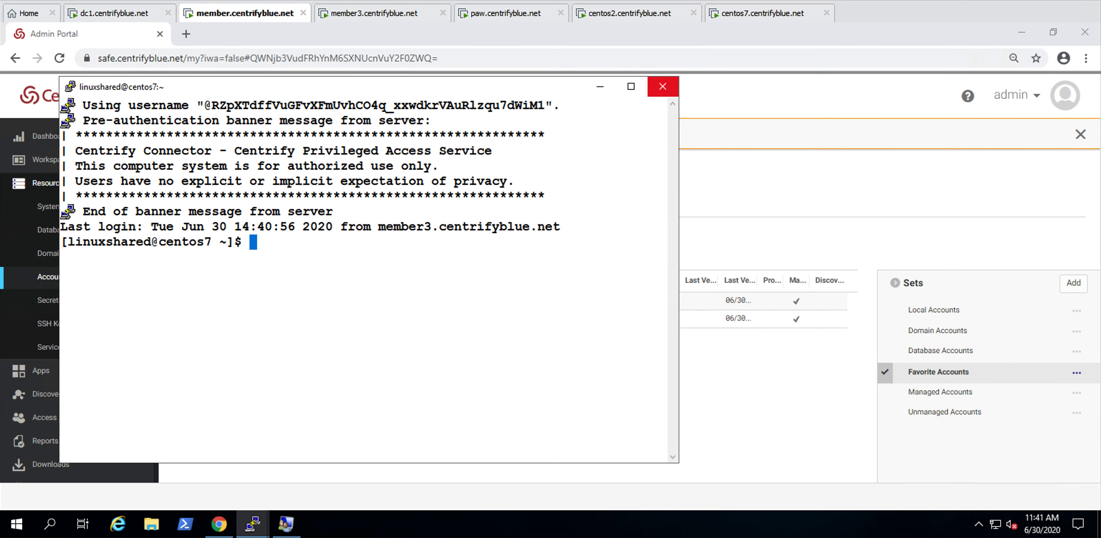
pyautogui.click(663, 86)
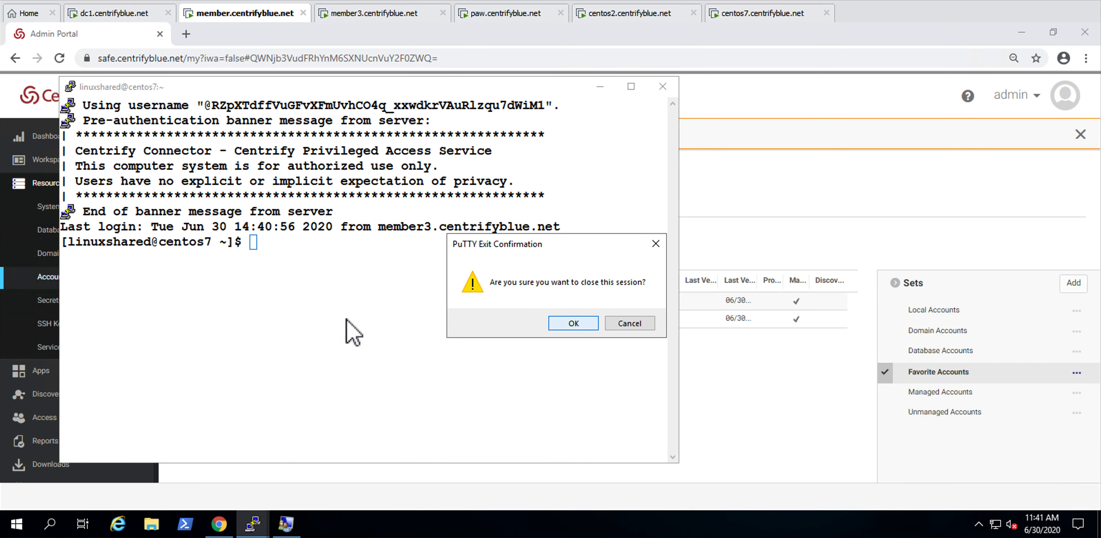
pyautogui.click(581, 327)
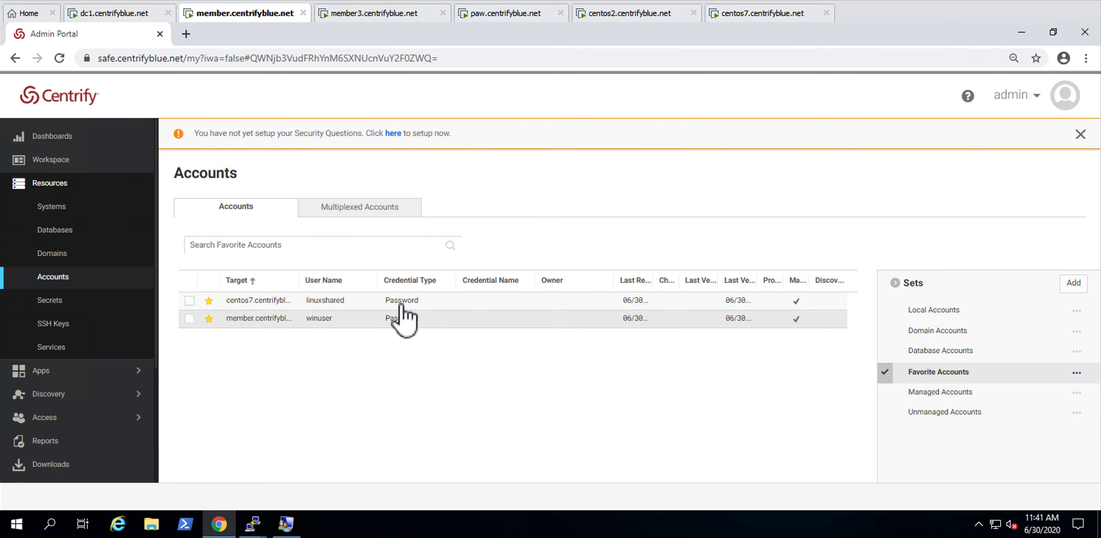
# Step: Log in to the member system with the stored winuser account through Centrify Remote Access Kit, accepting the remote desktop connection
pyautogui.rightClick(387, 318)
pyautogui.click(419, 329)
pyautogui.click(594, 152)
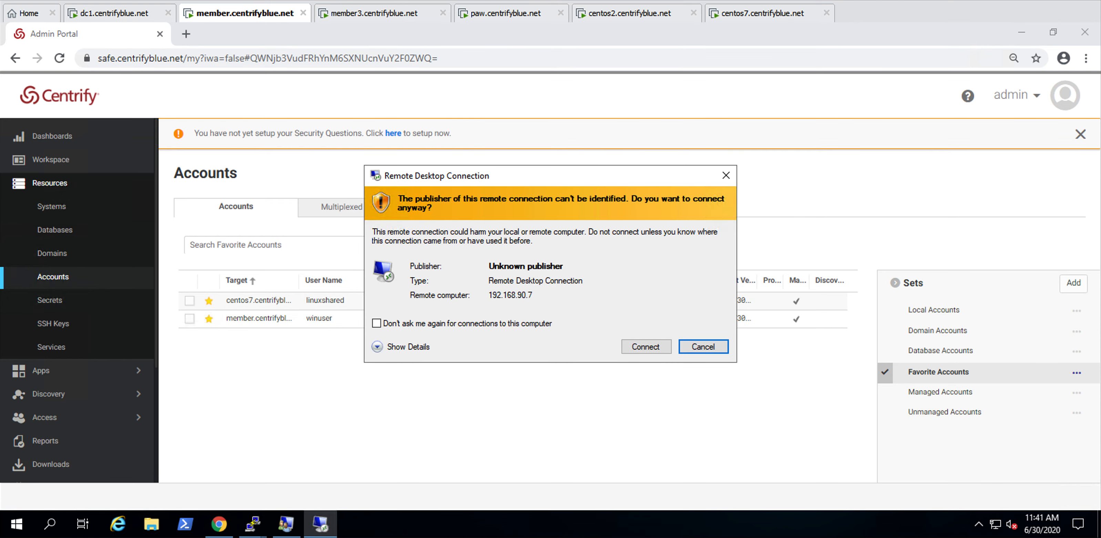
pyautogui.click(647, 347)
pyautogui.click(608, 406)
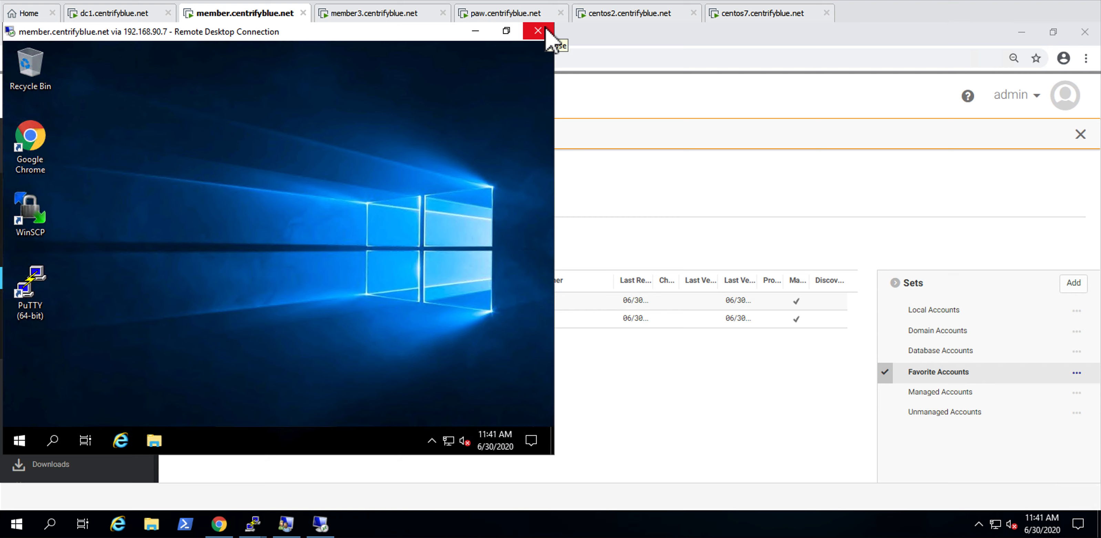
# Step: Sign out of the winuser remote desktop session on member.centrifyblue.net
pyautogui.rightClick(20, 441)
pyautogui.moveTo(105, 401)
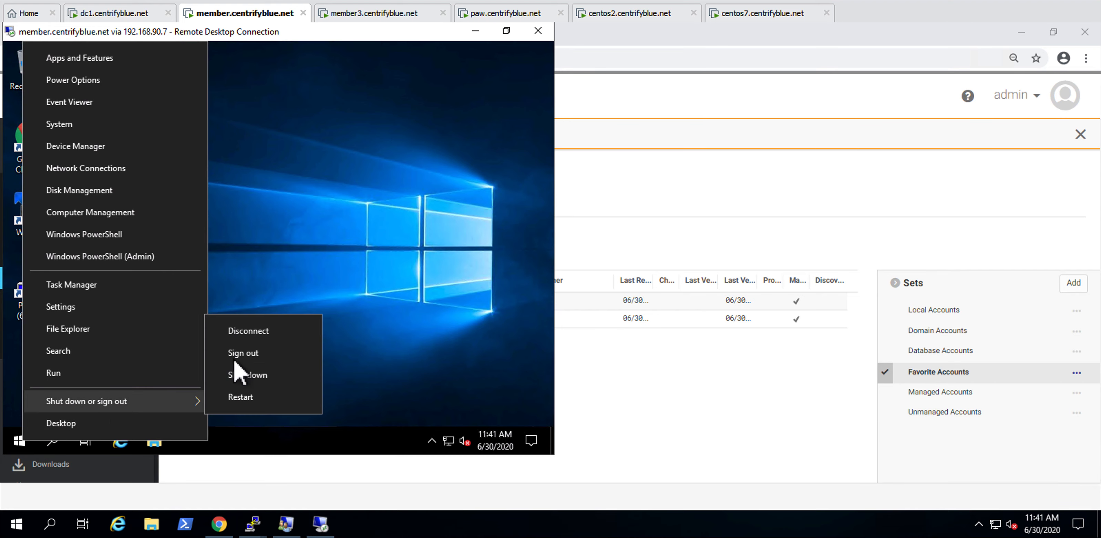
pyautogui.click(244, 355)
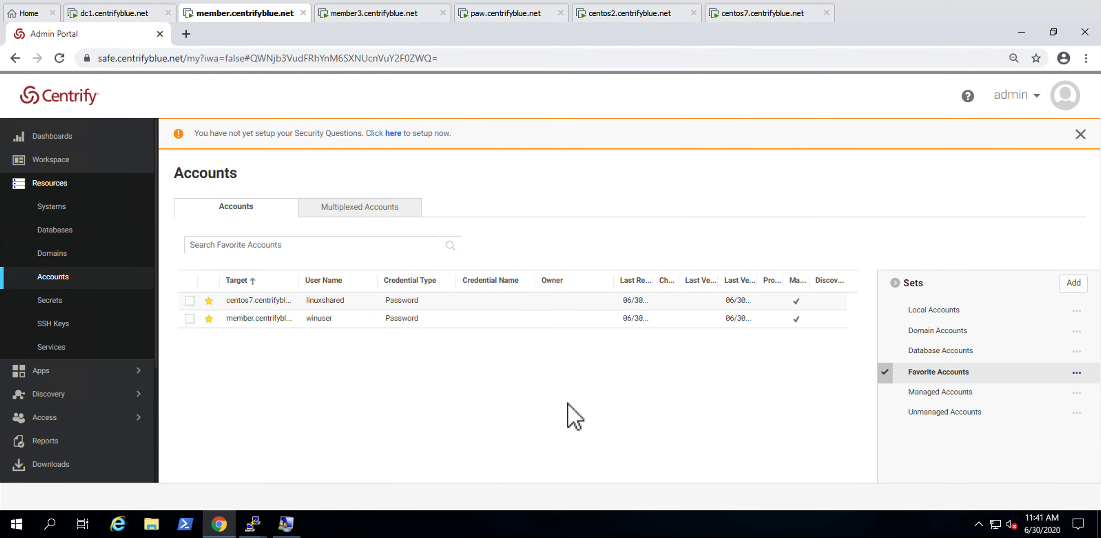
# Step: Switch to the open centrifying@centos7 PuTTY session and run "sudo passwd linuxshared", moving its window clear of the accounts list
pyautogui.click(253, 522)
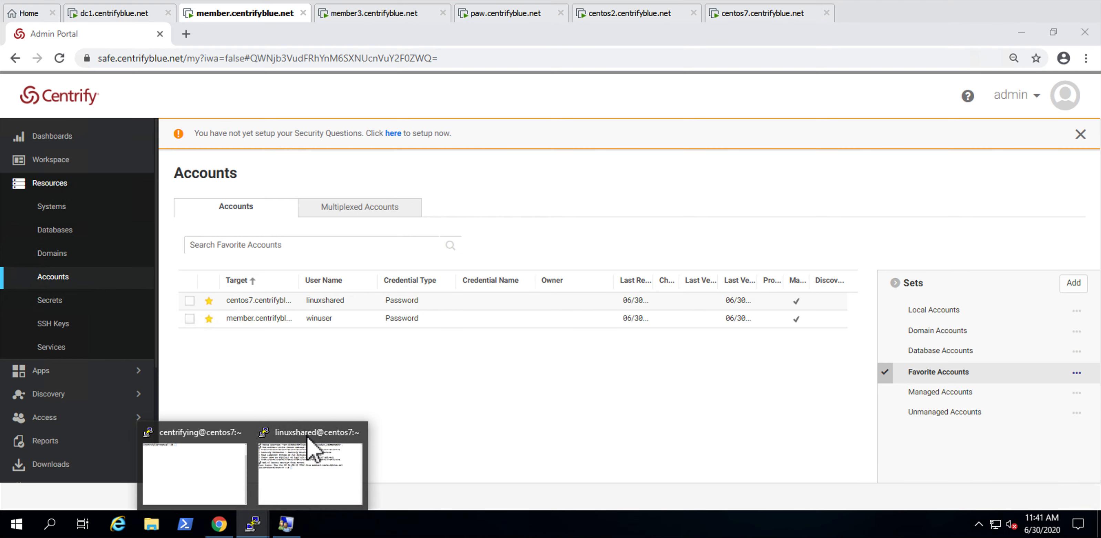
pyautogui.click(235, 478)
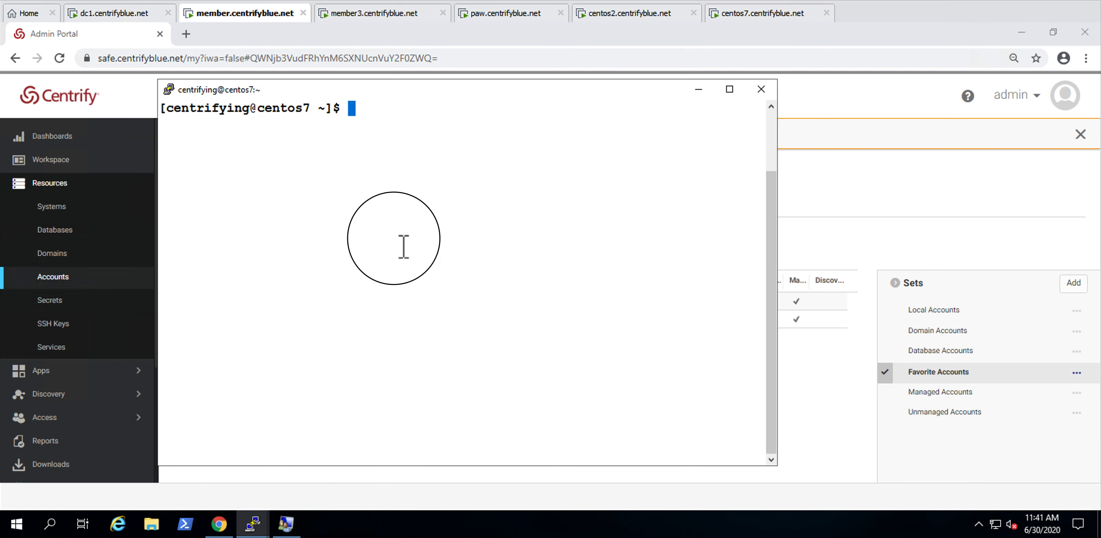
pyautogui.write('sud')
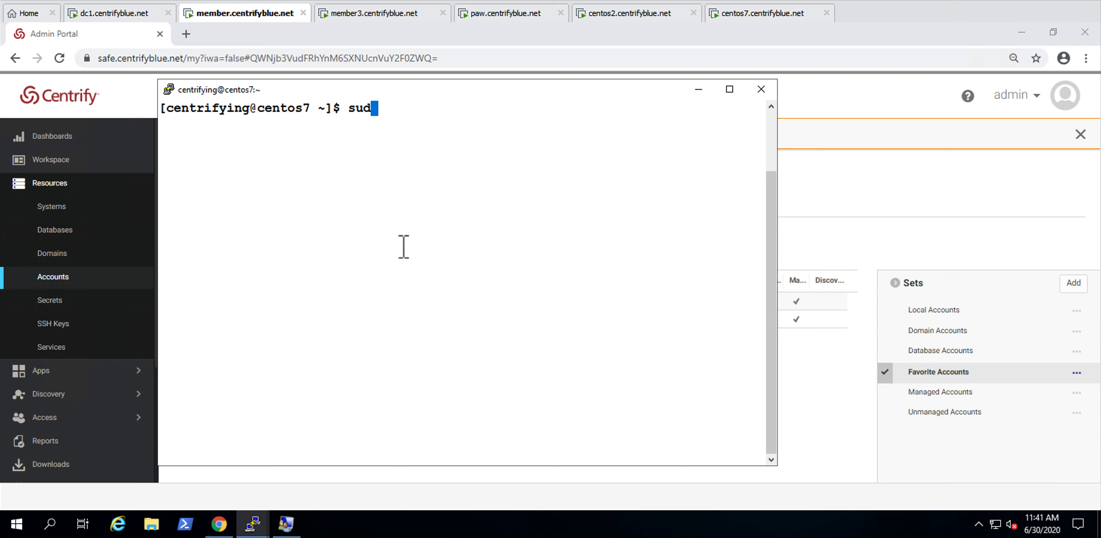
pyautogui.write('o passwd')
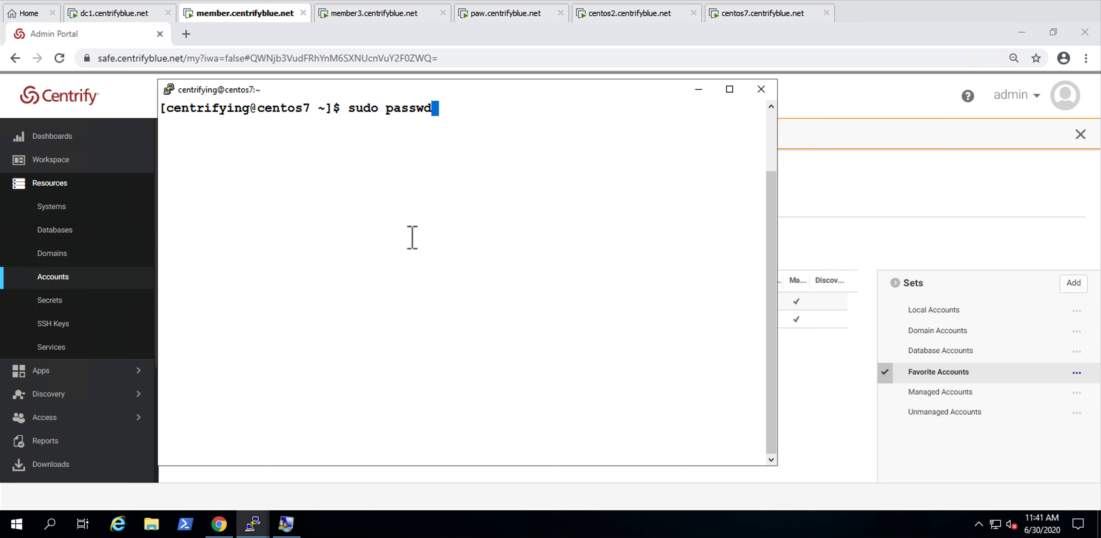
pyautogui.moveTo(409, 89); pyautogui.dragTo(732, 268)
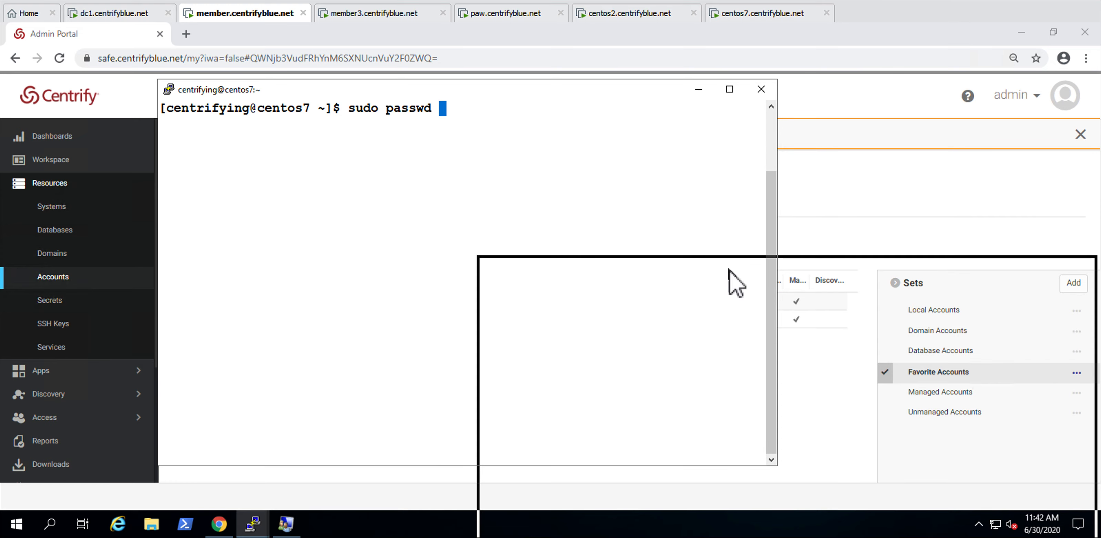
pyautogui.write('linuxshared')
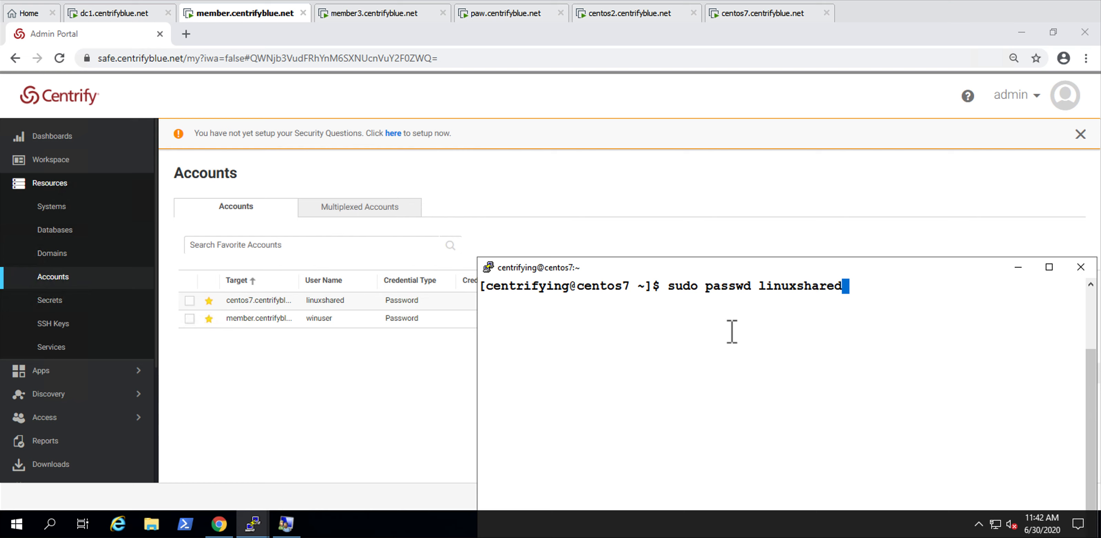
pyautogui.press('Return')
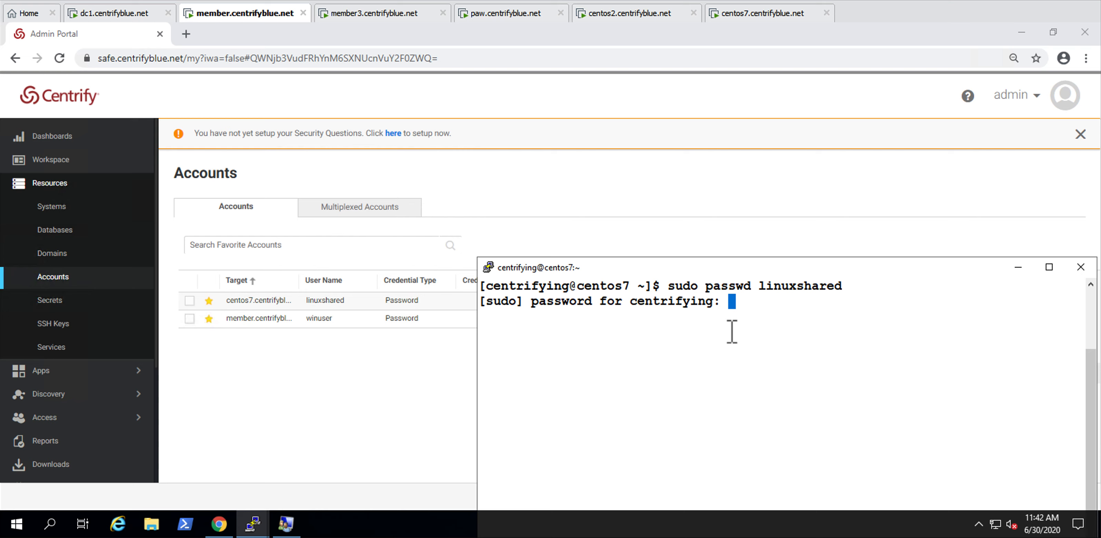
# Step: Enter the sudo password, and enter and retype the new password for linuxshared
pyautogui.press('Return')
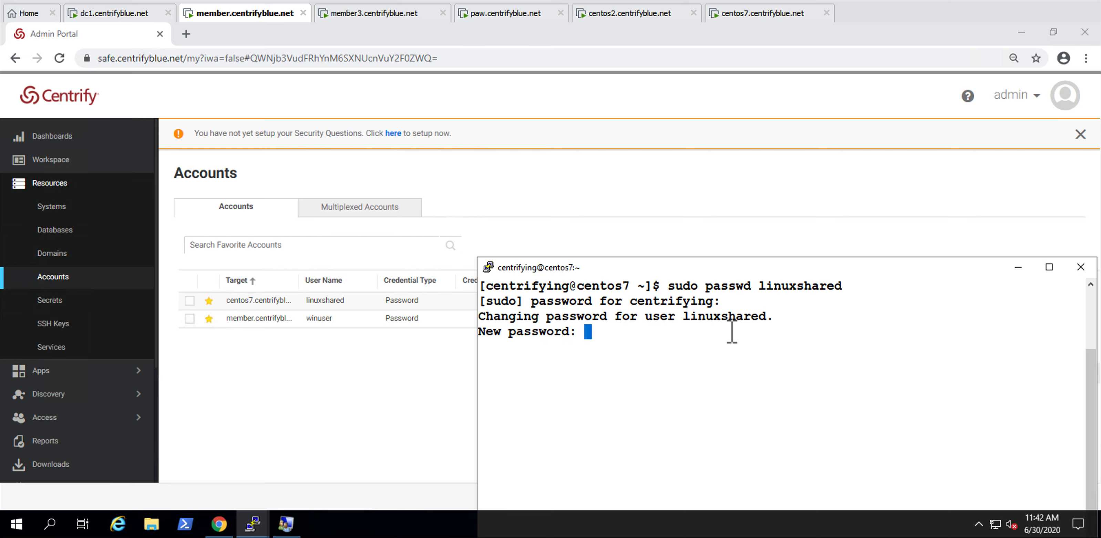
pyautogui.press('Return')
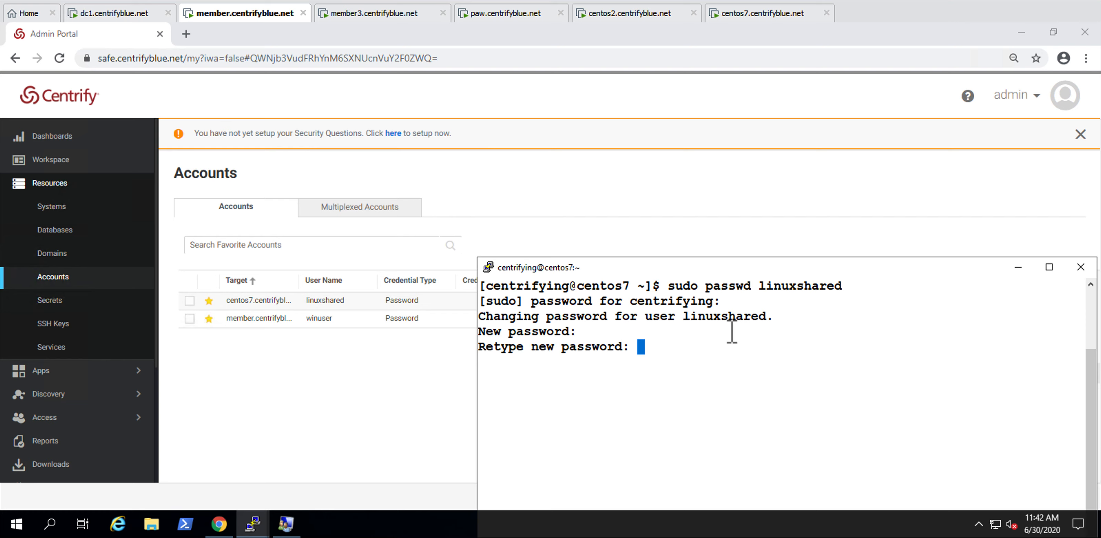
pyautogui.press('Return')
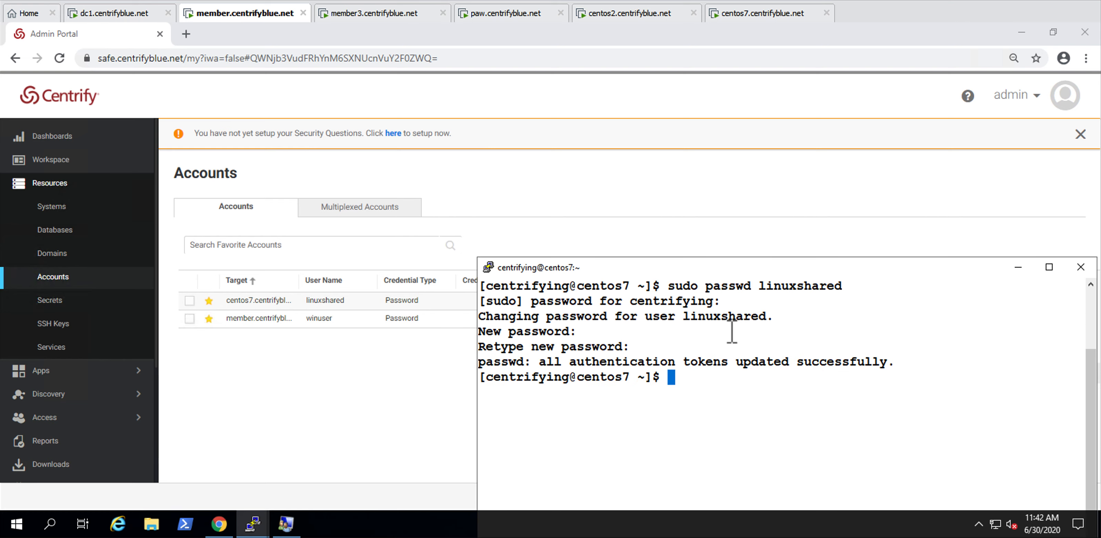
# Step: Switch to Local Users and Groups, set and confirm a new password for winuser, and return to the Admin Portal accounts list
pyautogui.click(286, 523)
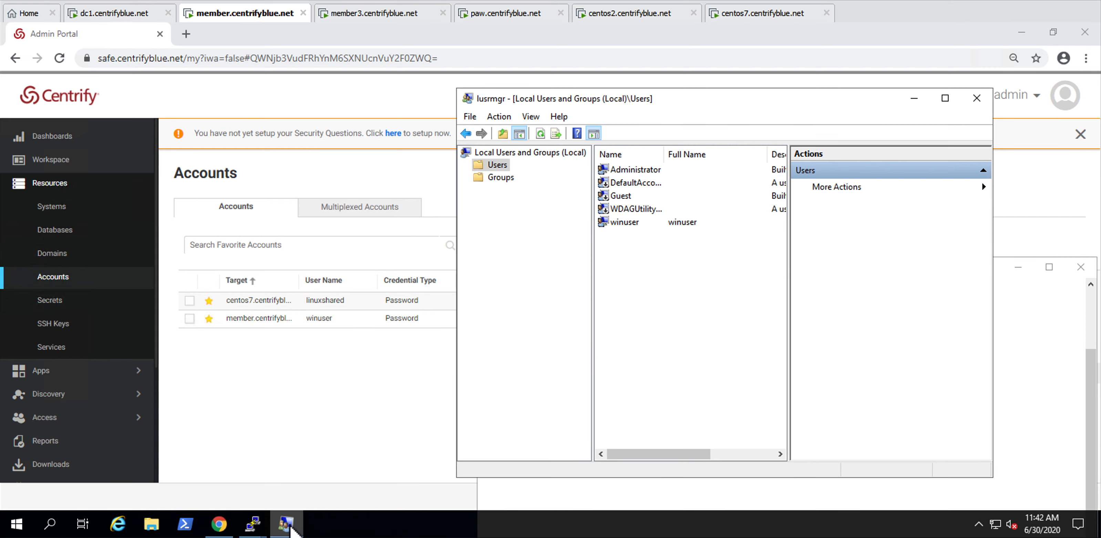
pyautogui.rightClick(662, 223)
pyautogui.click(689, 233)
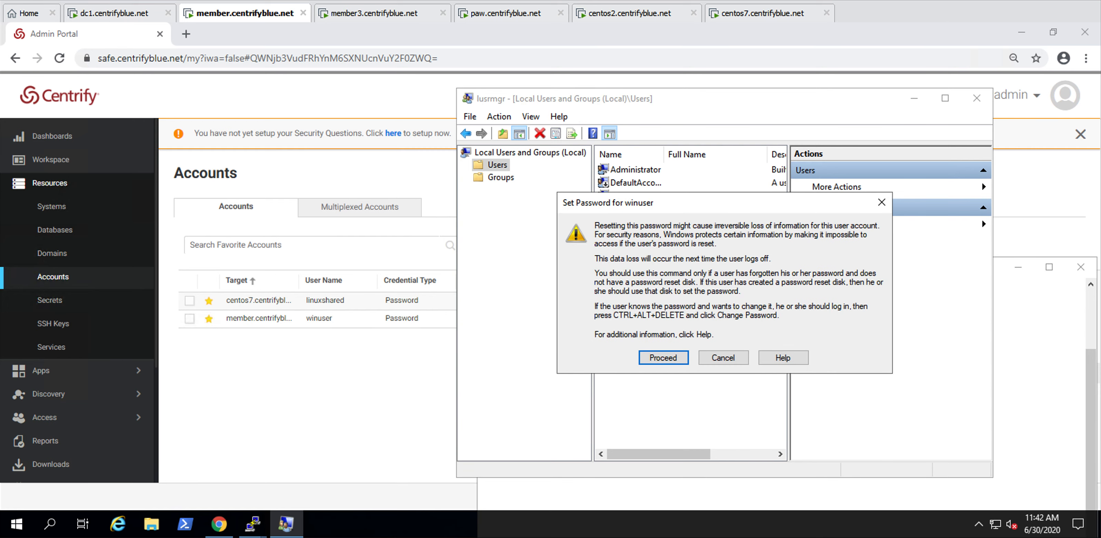
pyautogui.press('Return')
pyautogui.write('•')
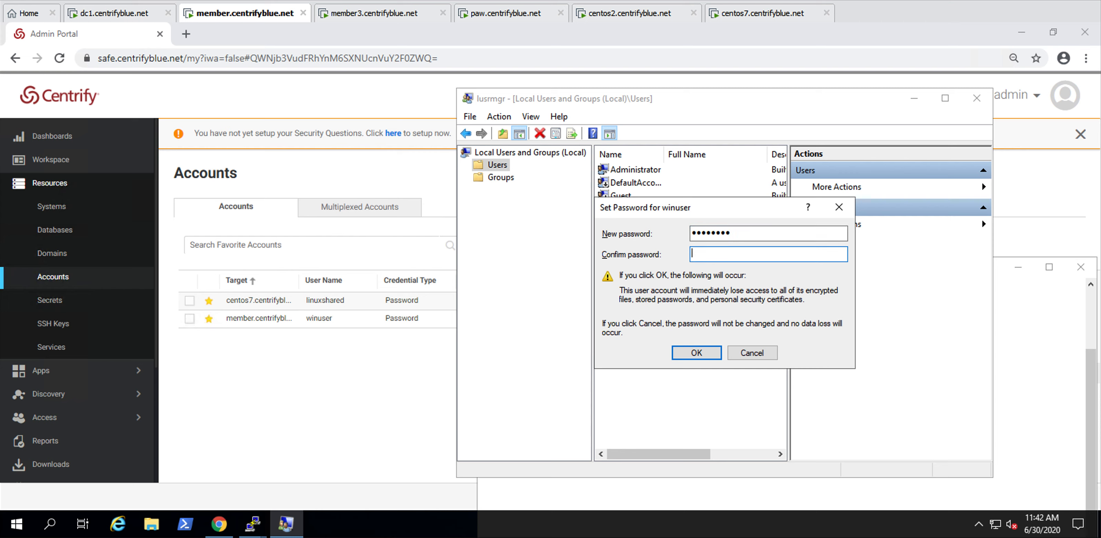
pyautogui.write('••')
pyautogui.click(696, 354)
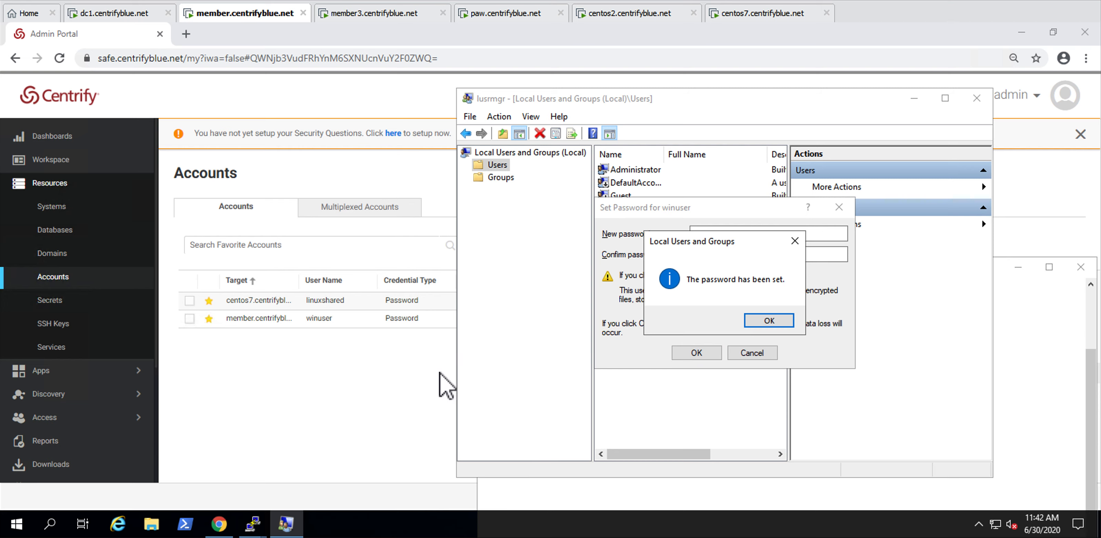
pyautogui.click(769, 320)
pyautogui.click(368, 387)
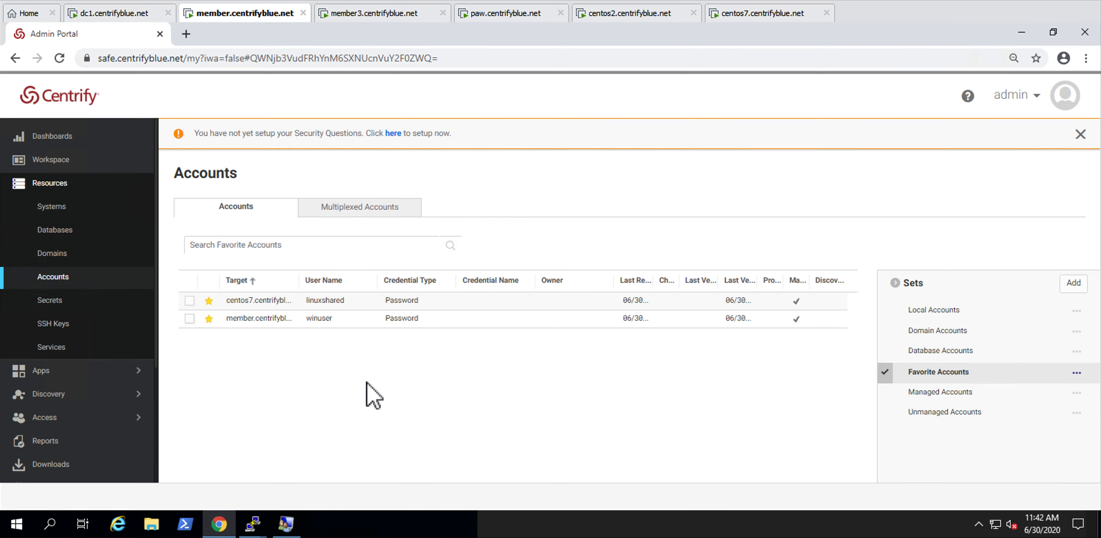
pyautogui.rightClick(409, 302)
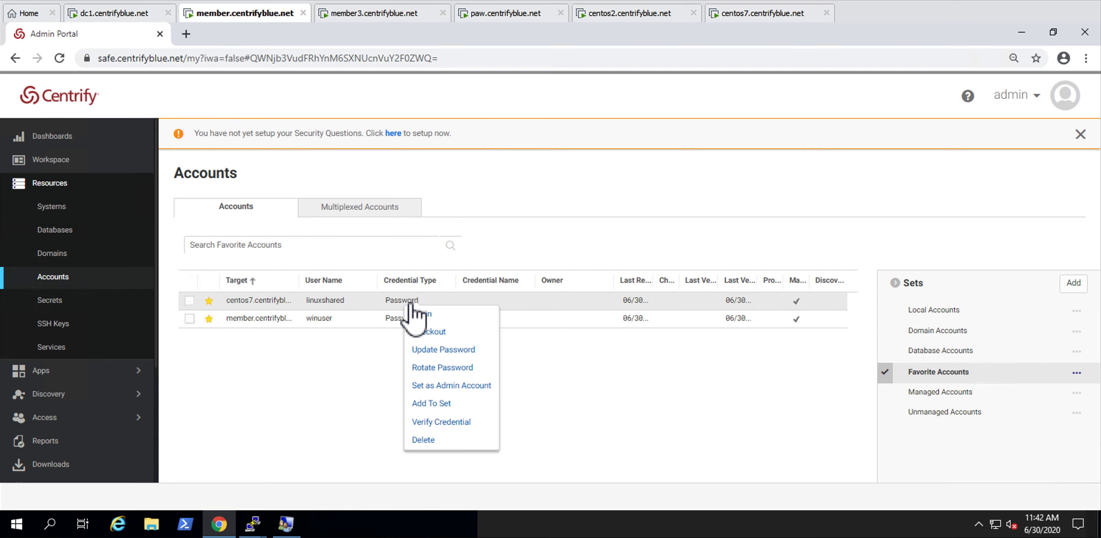
pyautogui.click(438, 315)
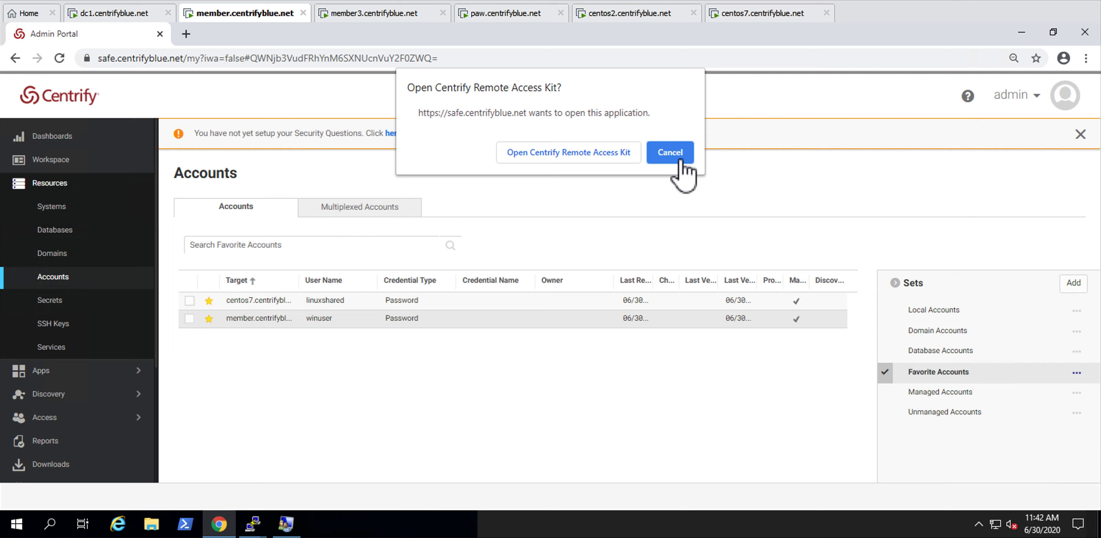
pyautogui.click(670, 155)
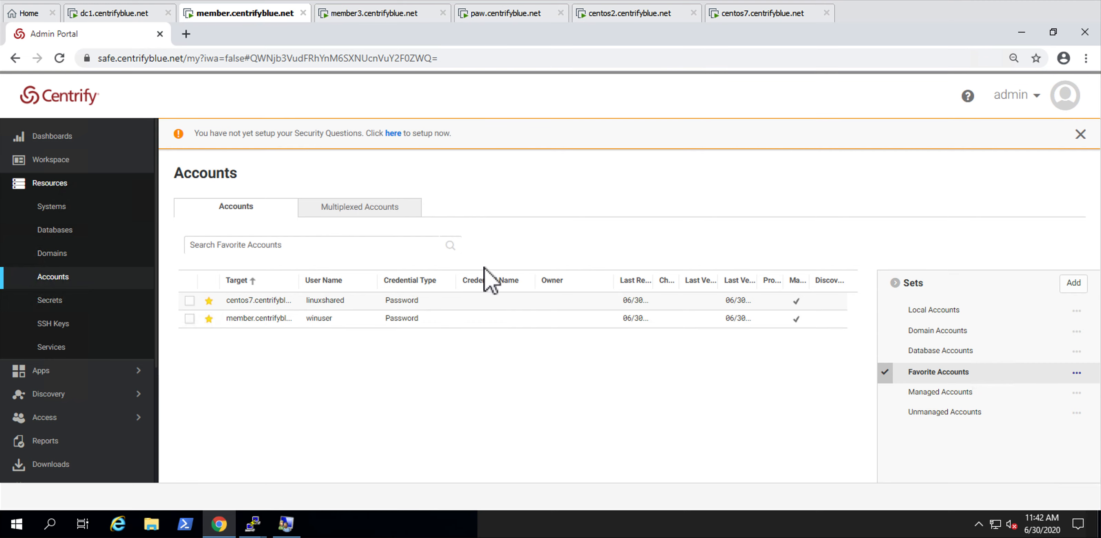
# Step: Verify the stored credentials of the linuxshared account on centos7 and the winuser account on member
pyautogui.rightClick(454, 301)
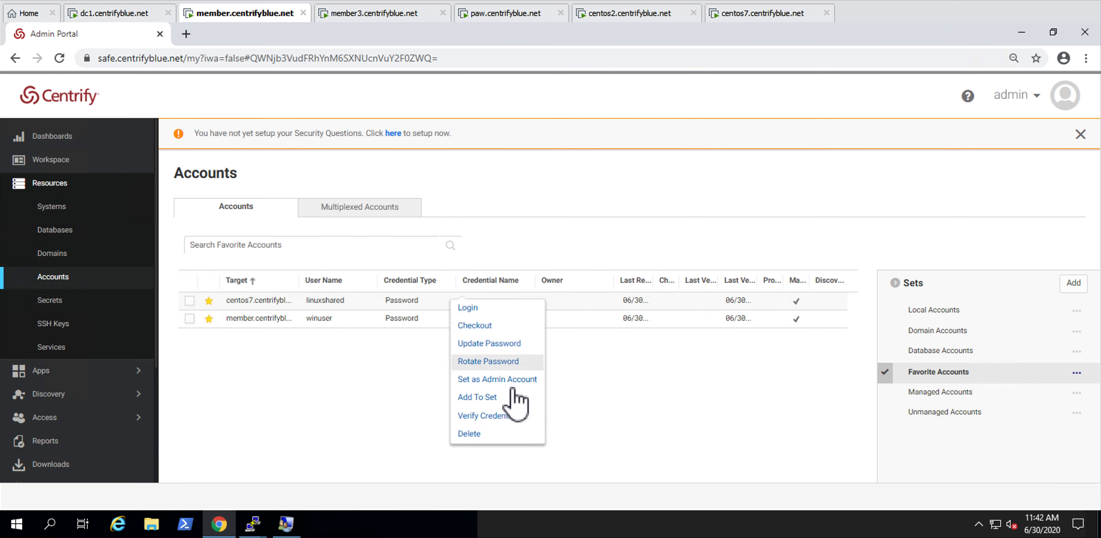
pyautogui.click(496, 415)
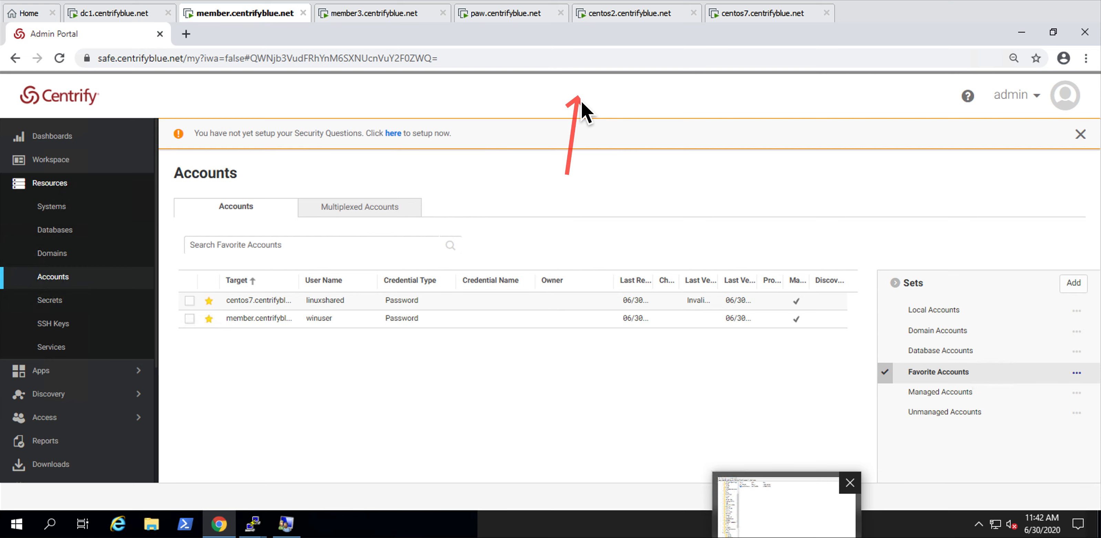
pyautogui.rightClick(456, 327)
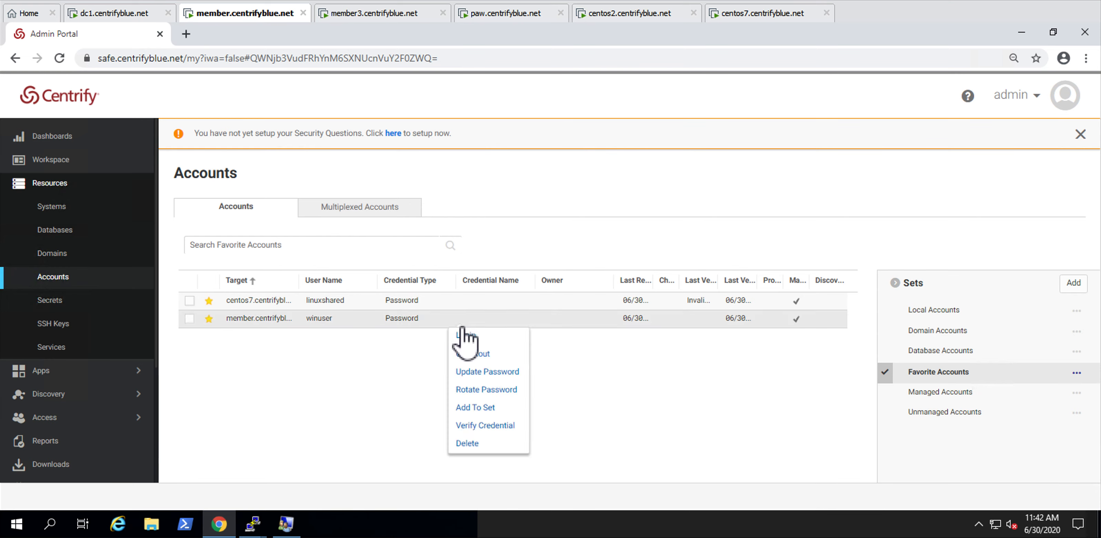
pyautogui.click(485, 425)
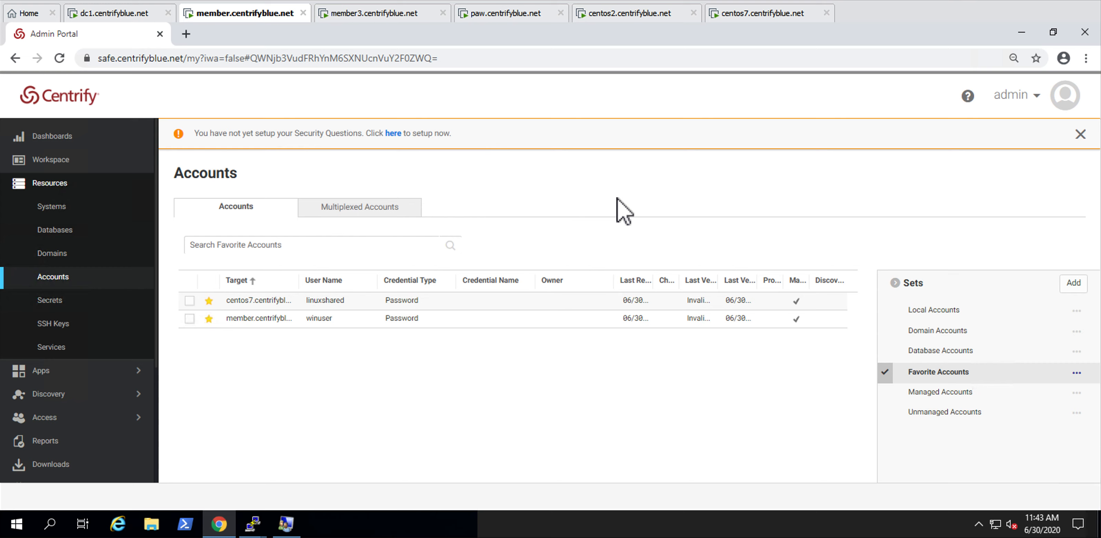
# Step: Log in to centos7 with the linuxshared account again through Centrify Remote Access Kit
pyautogui.rightClick(412, 308)
pyautogui.click(424, 328)
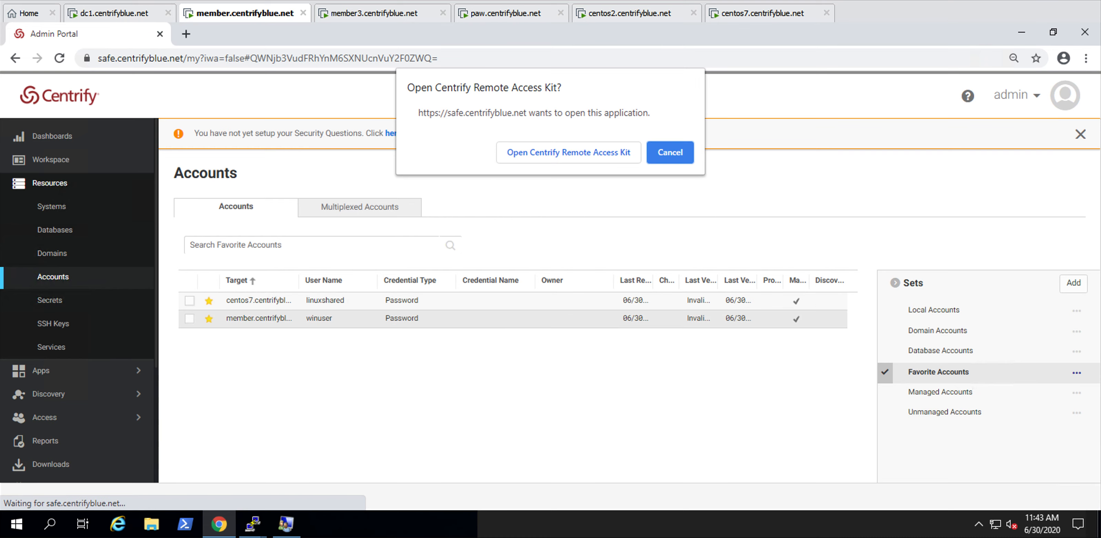
pyautogui.click(550, 152)
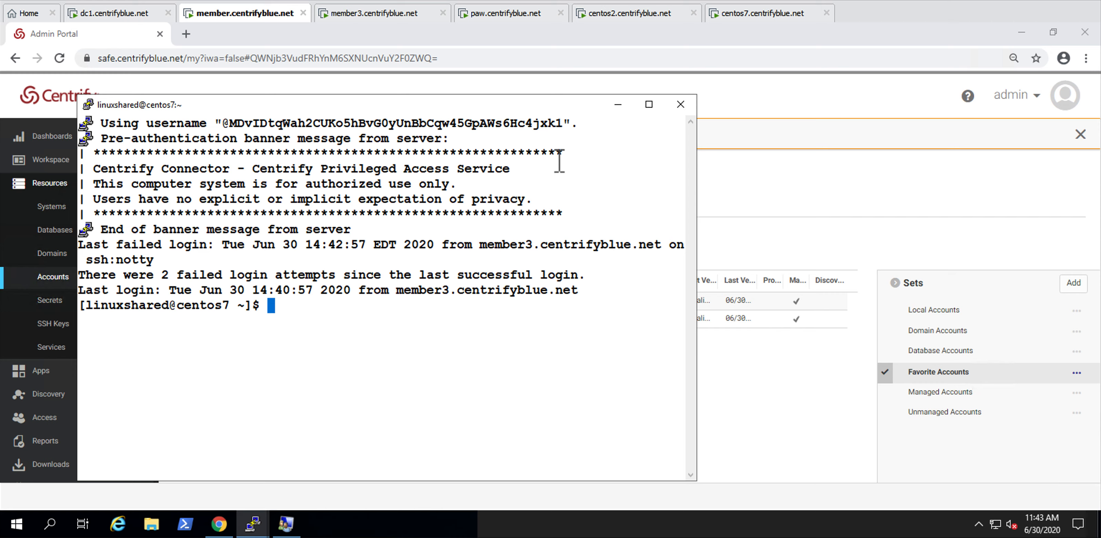
# Step: Log in to member again with the winuser account through Centrify Remote Access Kit, accepting the remote desktop publisher and certificate prompts
pyautogui.click(750, 199)
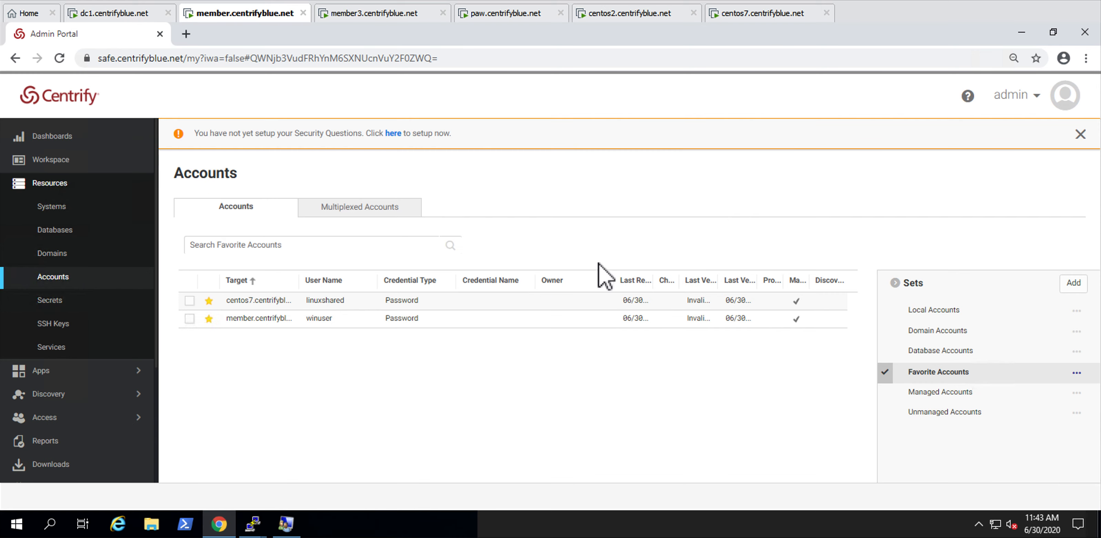
pyautogui.rightClick(467, 319)
pyautogui.click(488, 336)
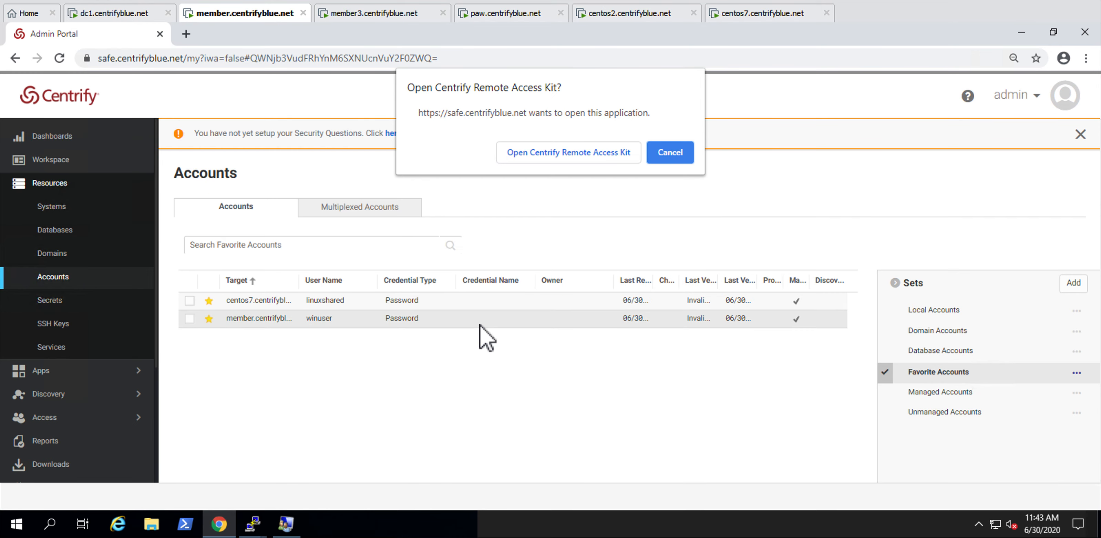
pyautogui.click(556, 155)
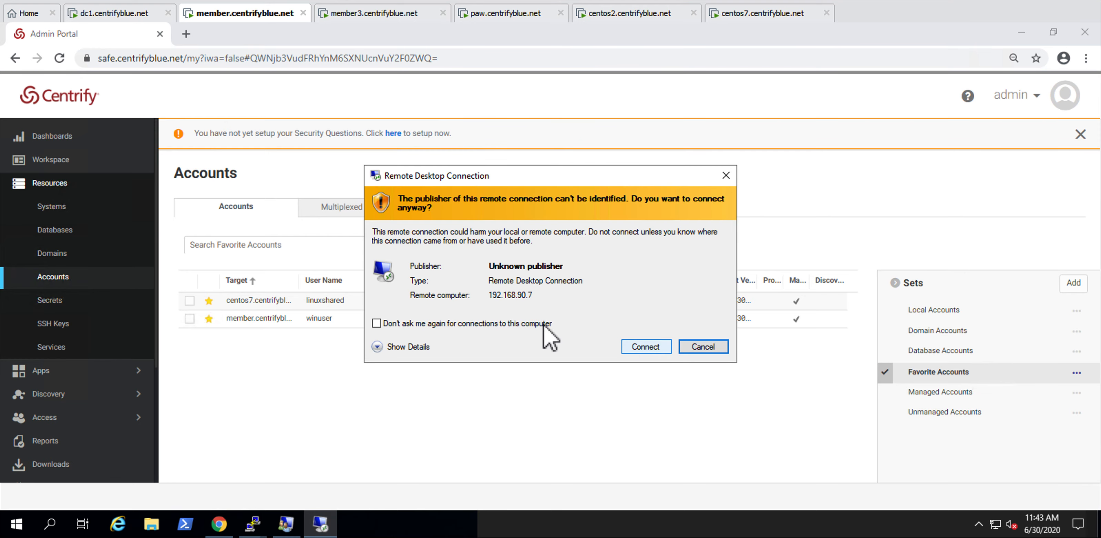
pyautogui.click(646, 347)
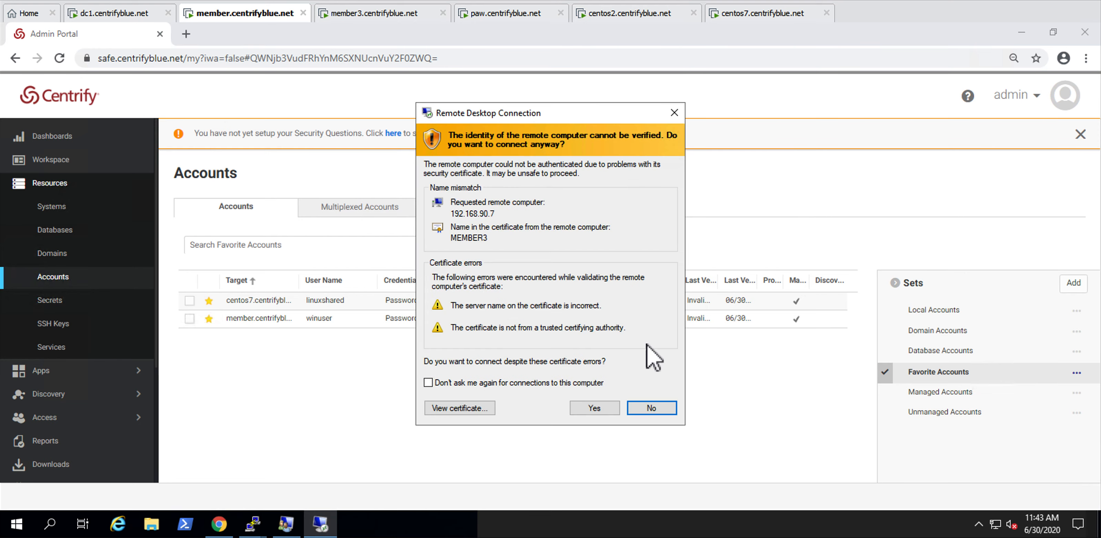
pyautogui.click(596, 409)
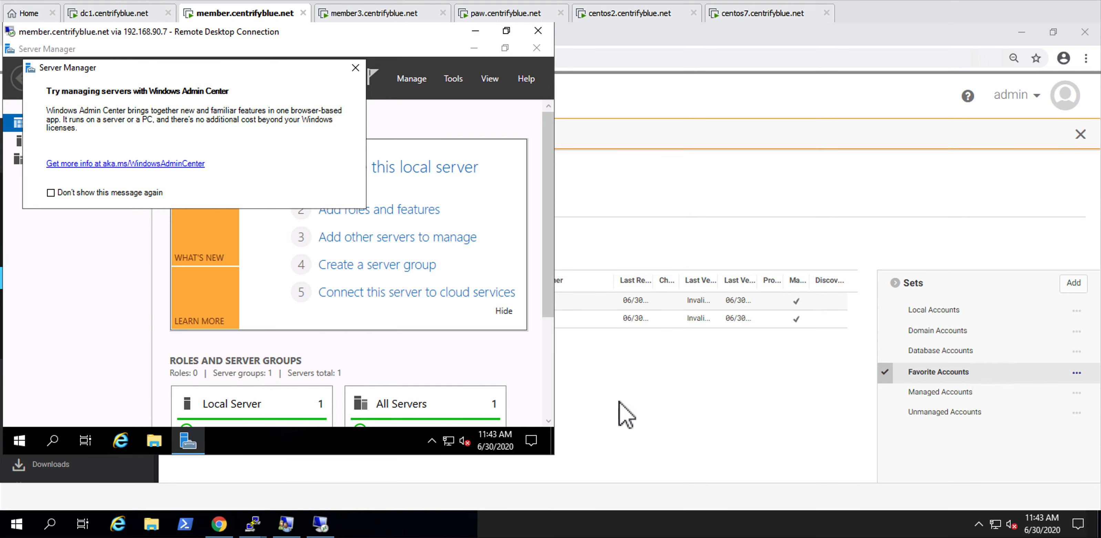
# Step: Return to the Admin Portal and review the activity logs of the linuxshared account on centos7 and the winuser account on member
pyautogui.click(621, 411)
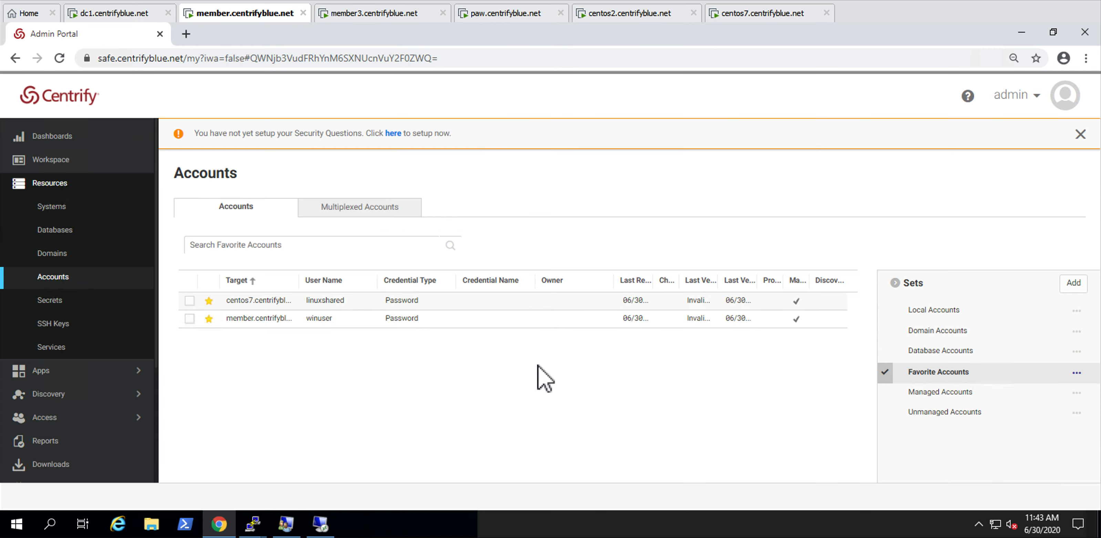
pyautogui.click(353, 303)
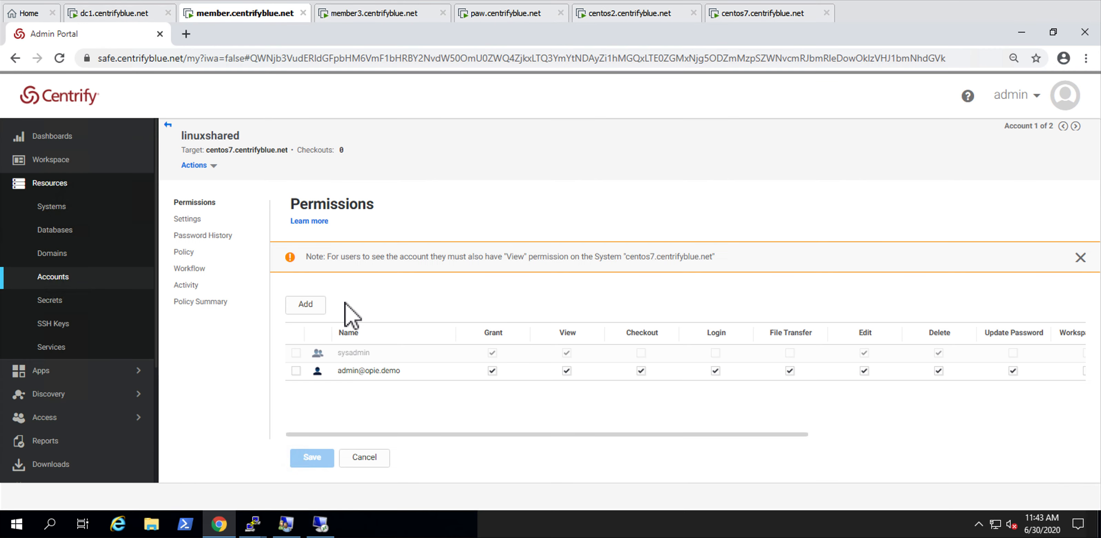
pyautogui.click(209, 286)
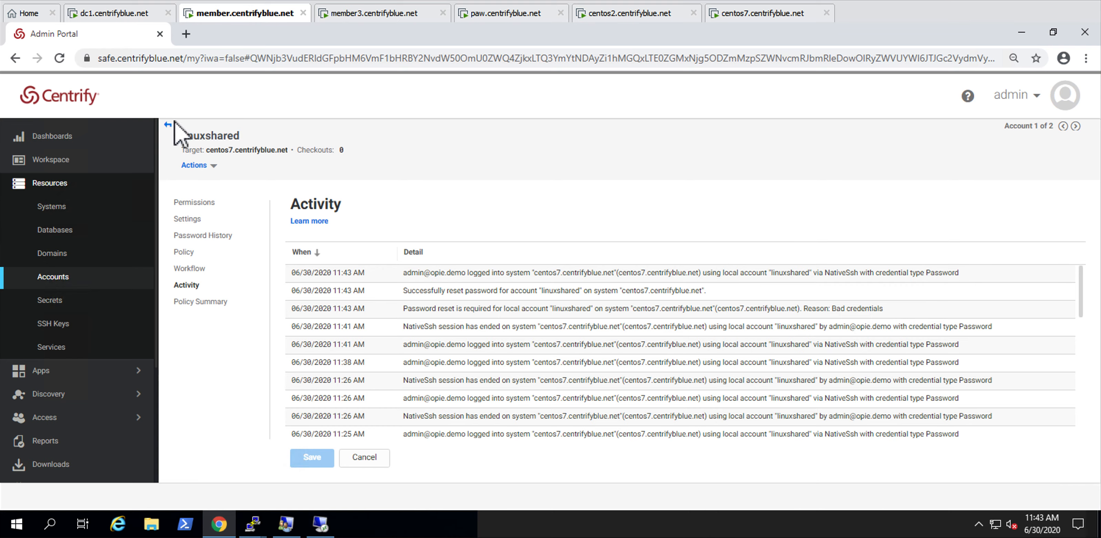
pyautogui.click(168, 125)
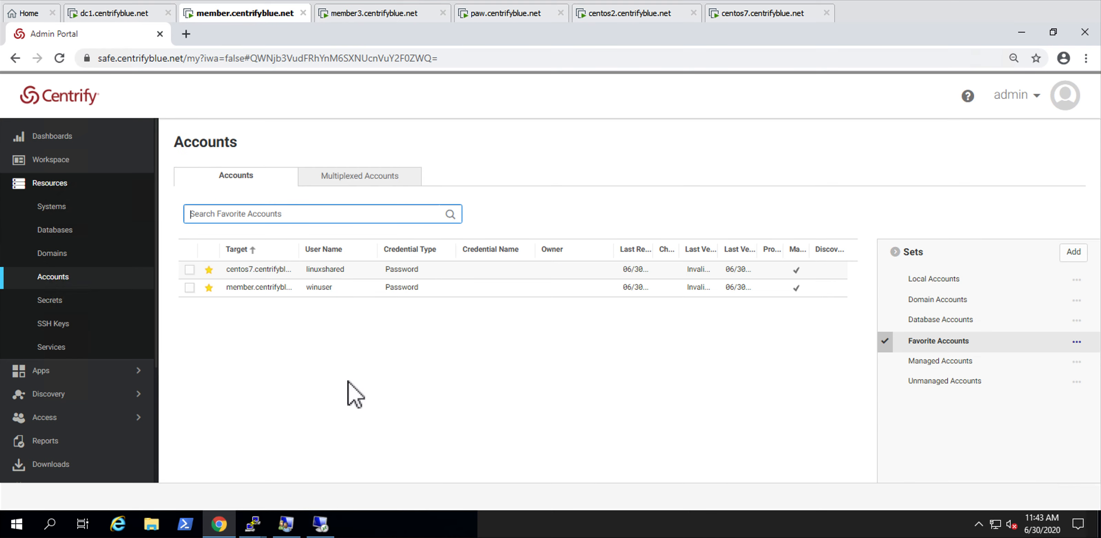
pyautogui.click(369, 290)
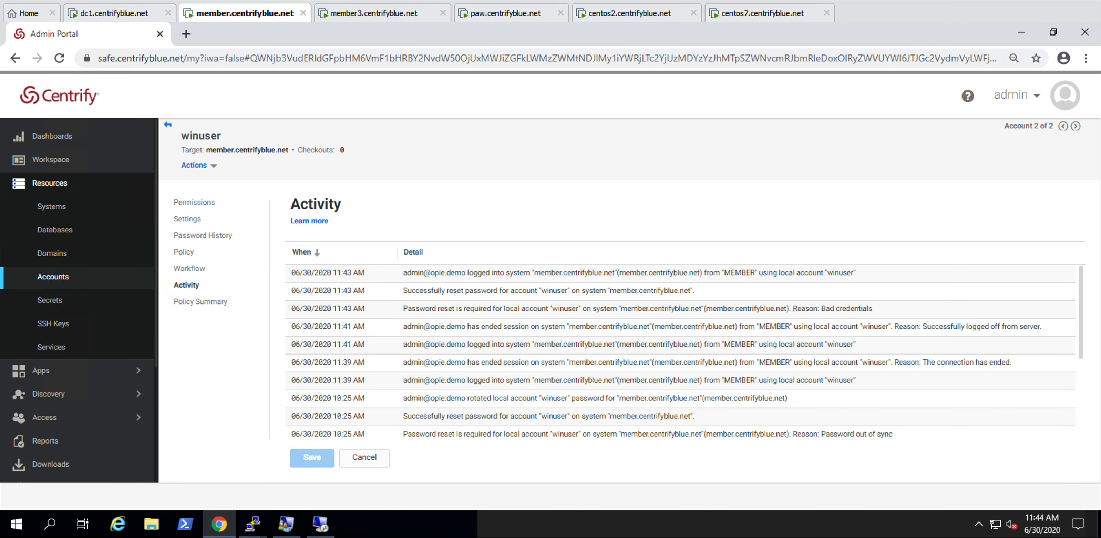
pyautogui.moveTo(788, 522)
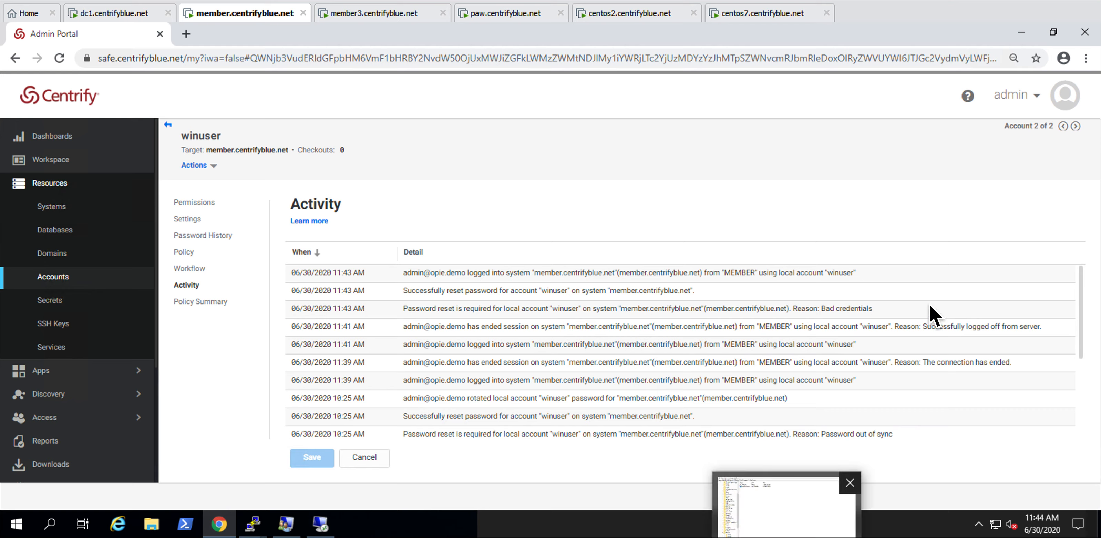